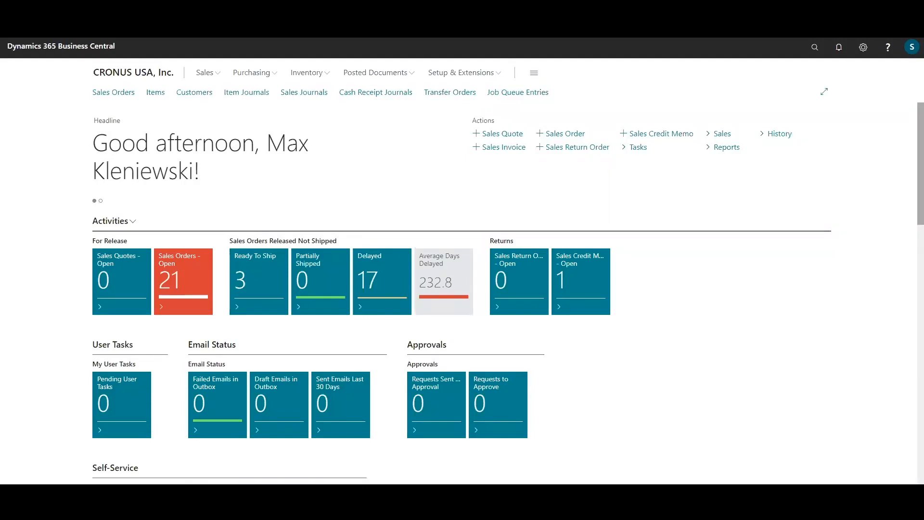
Open the BarTender Integration Setup page and turn on BarTender label integration and logging.
click(814, 49)
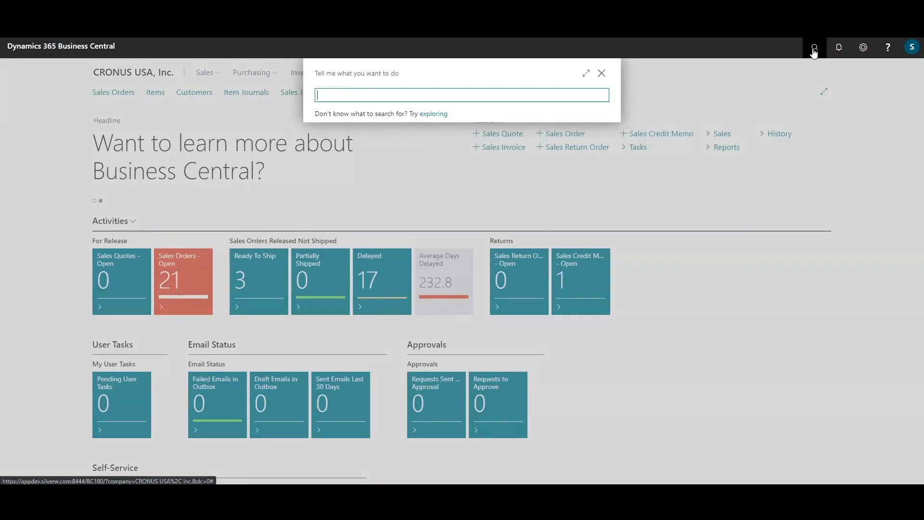
text(bartender integration set)
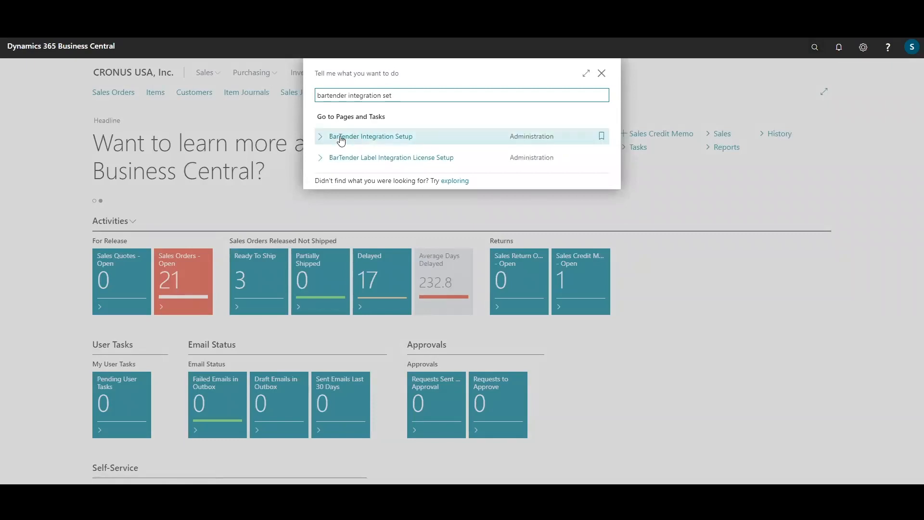
click(340, 139)
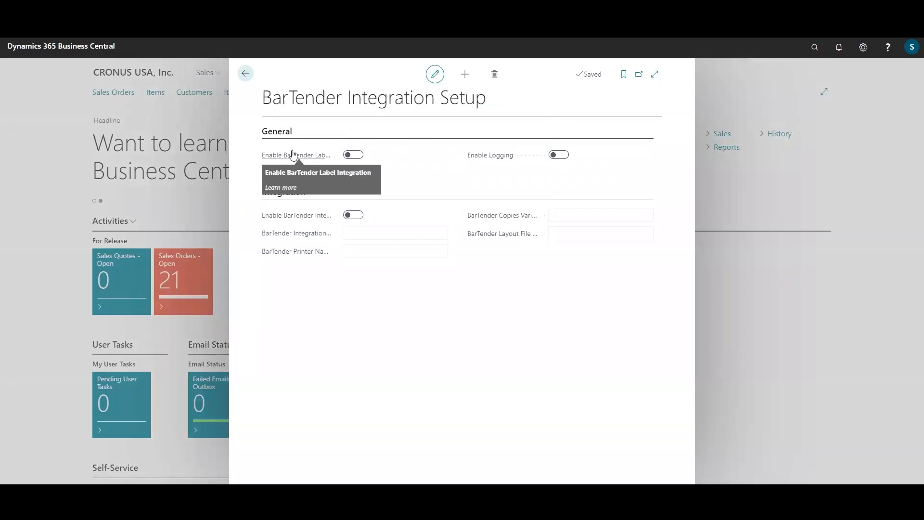
click(352, 158)
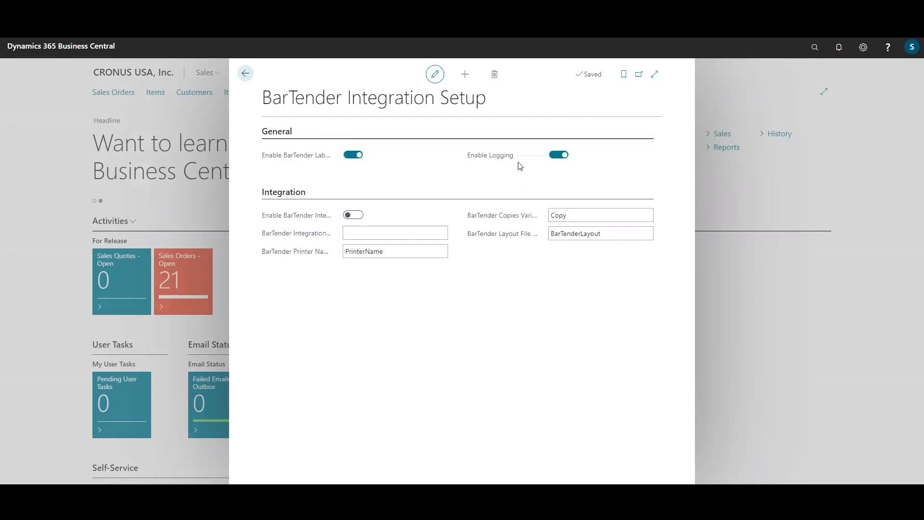
Toggle the Enable BarTender Integration option on and back off in the Integration section.
click(579, 216)
click(353, 214)
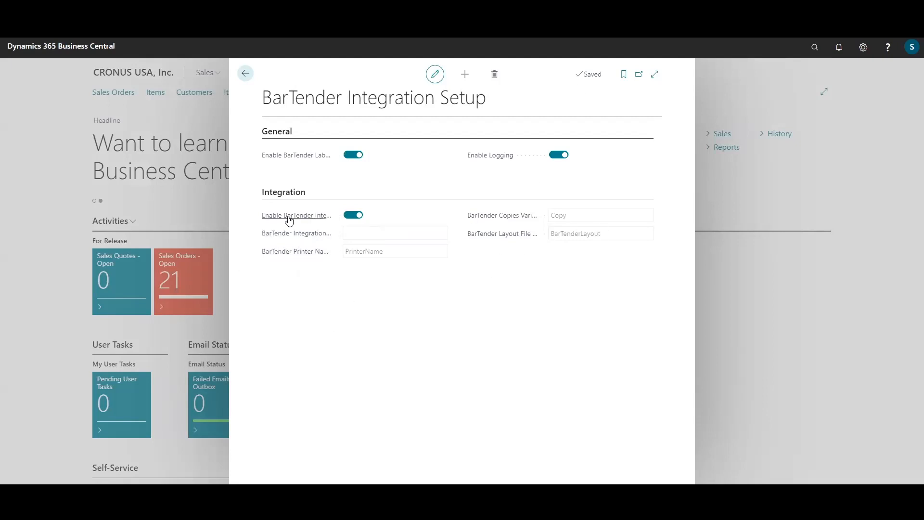
click(356, 217)
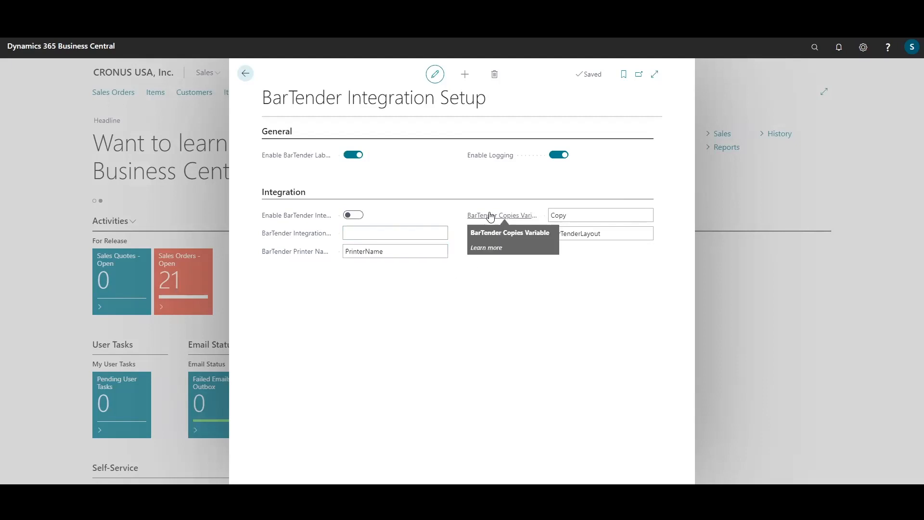
Review the BarTender copies, layout file and printer name variable fields and the integration service name field.
click(581, 215)
double_click(557, 216)
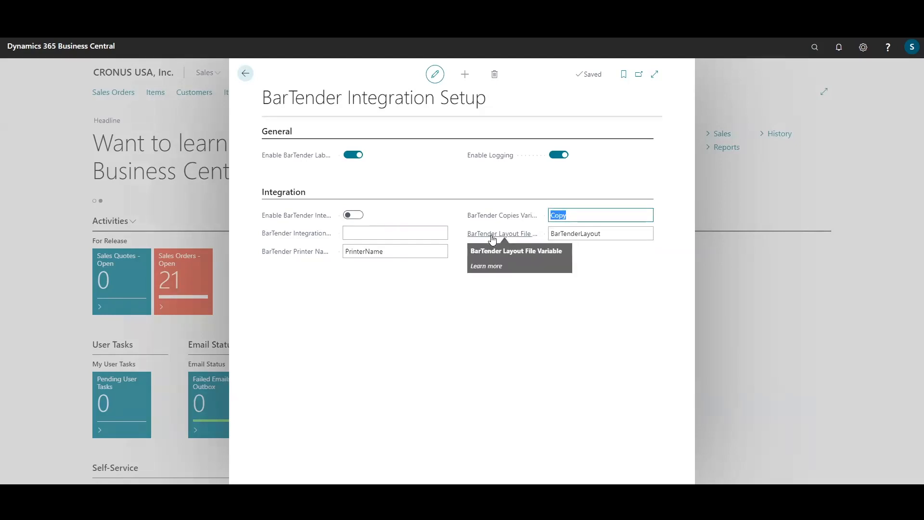
double_click(615, 234)
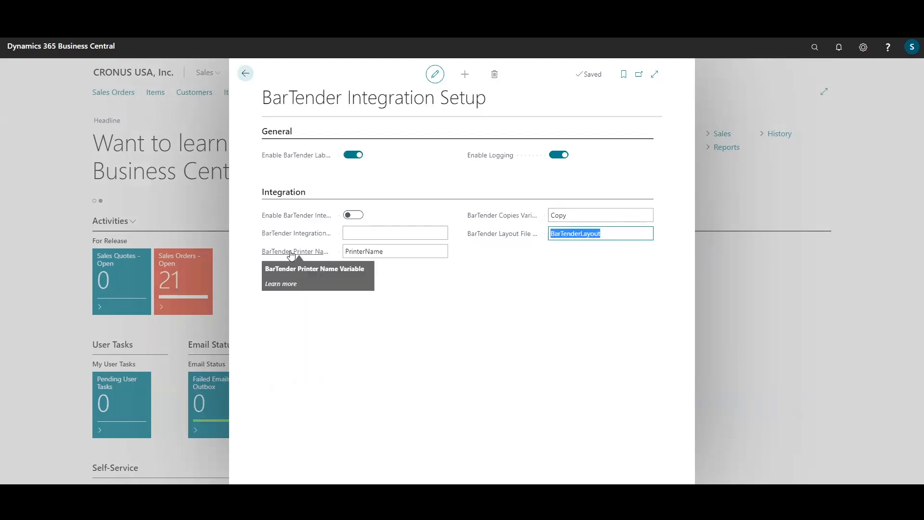
double_click(400, 251)
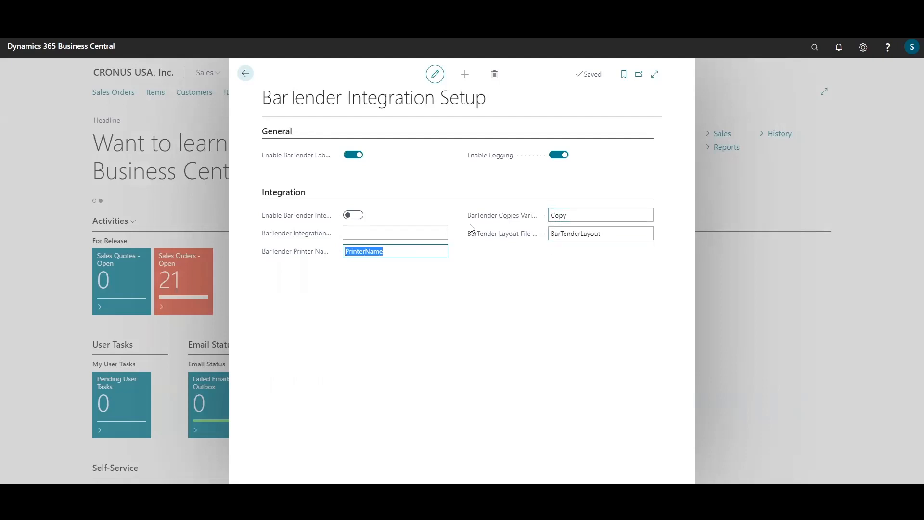
click(391, 234)
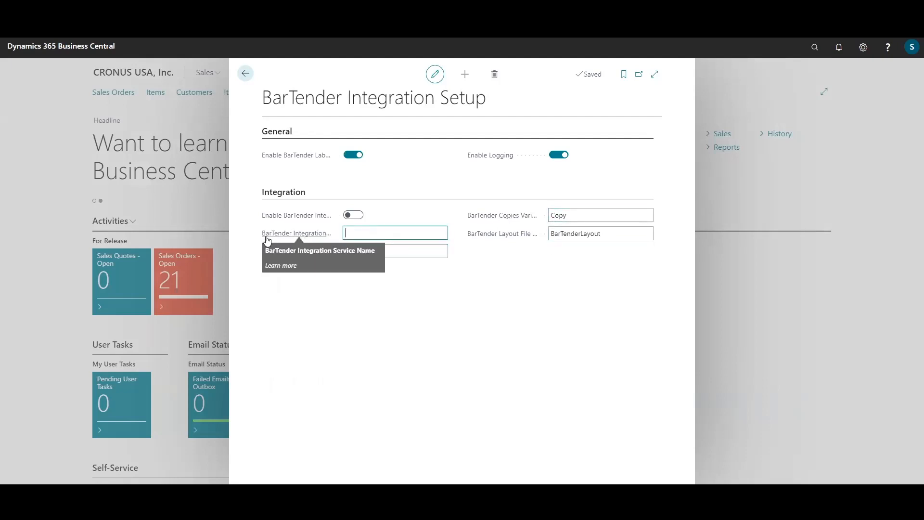
Switch to BarTender Designer and open its Integration Builder.
click(210, 495)
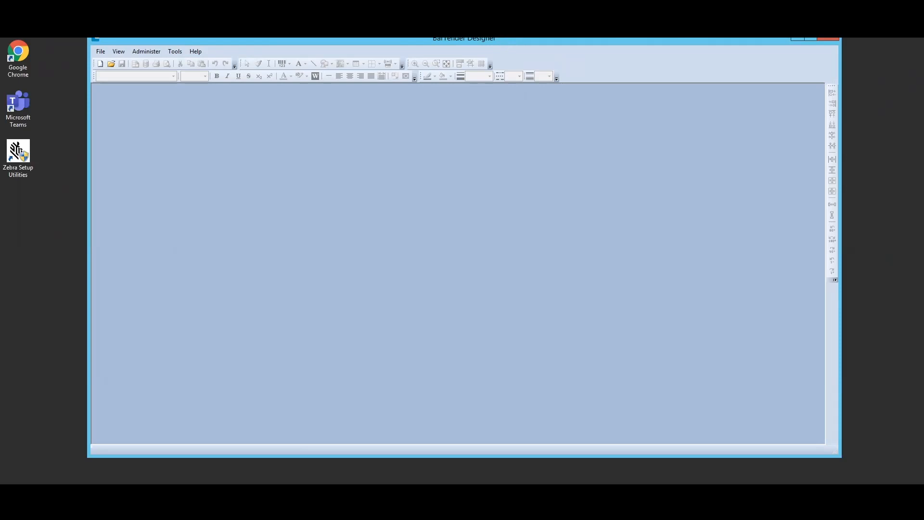
click(173, 52)
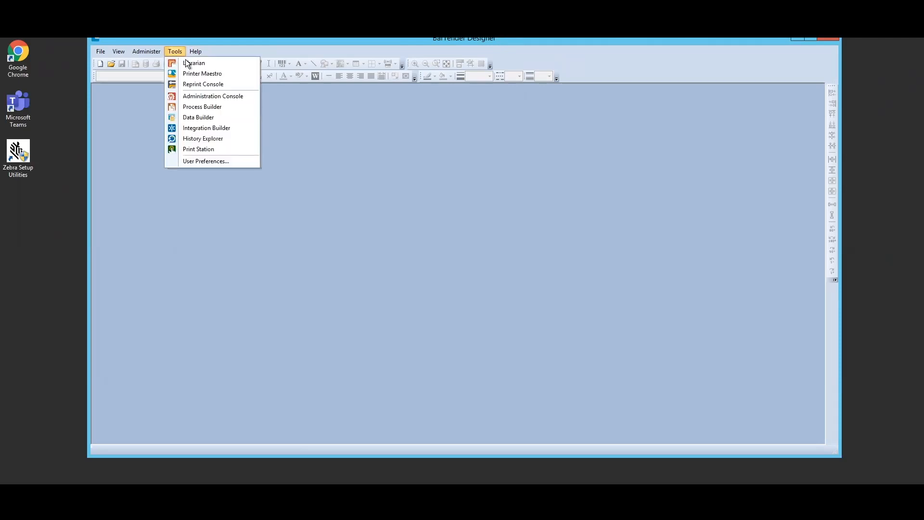
click(249, 42)
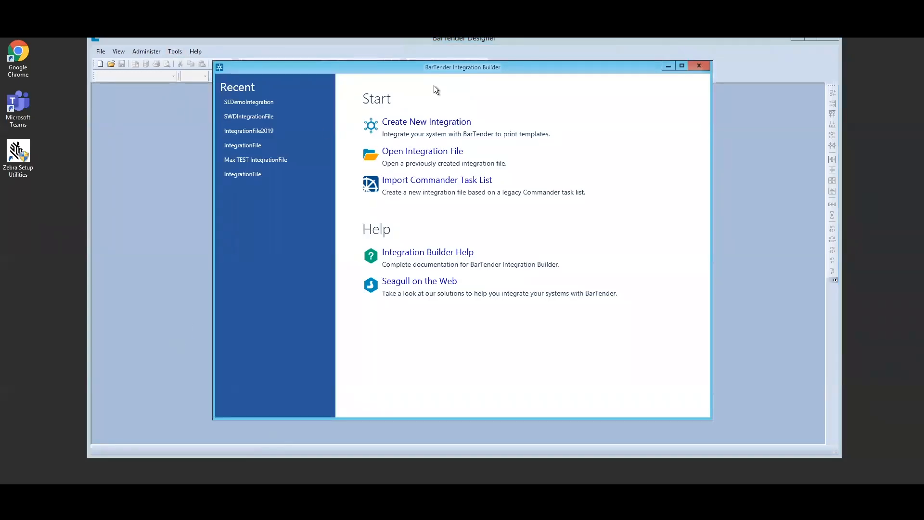
Create a new integration of the Web Service Integration type.
click(404, 123)
click(331, 177)
click(540, 340)
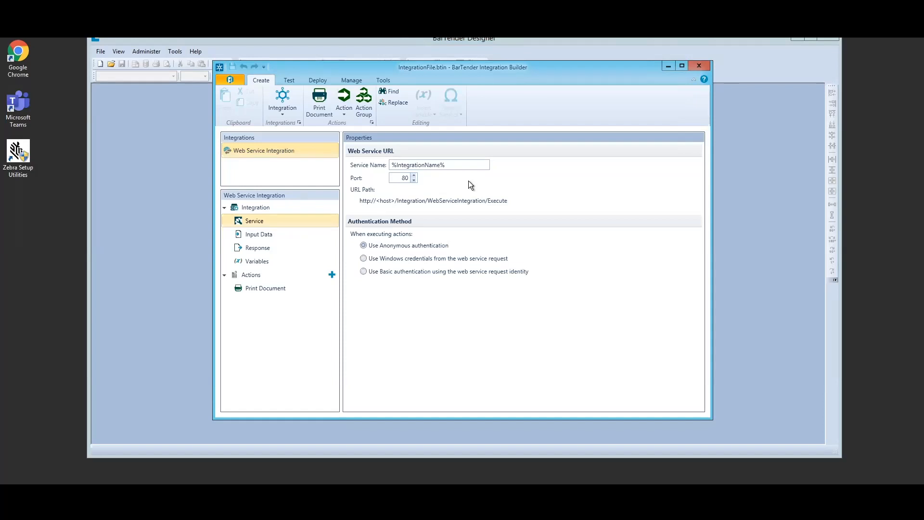
Copy the complete URL path of the web service from the integration's Service properties.
double_click(381, 201)
drag(513, 200, 358, 204)
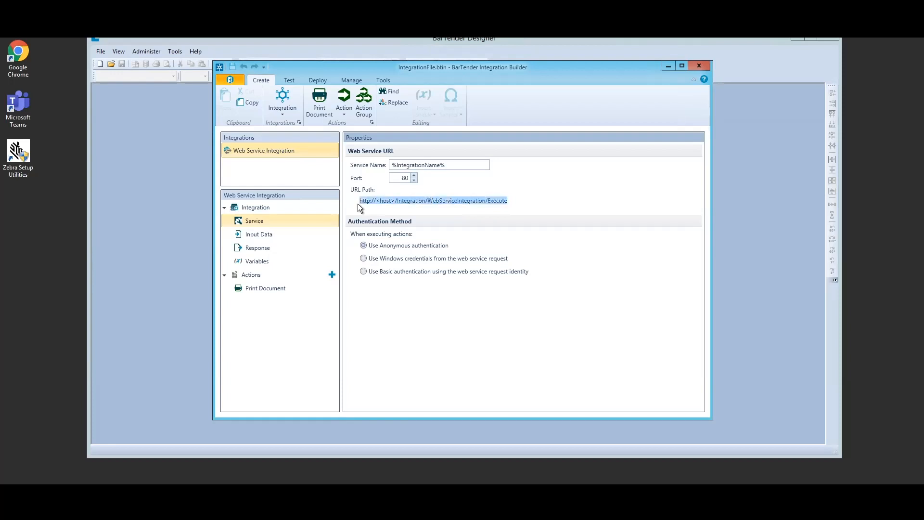
right_click(392, 201)
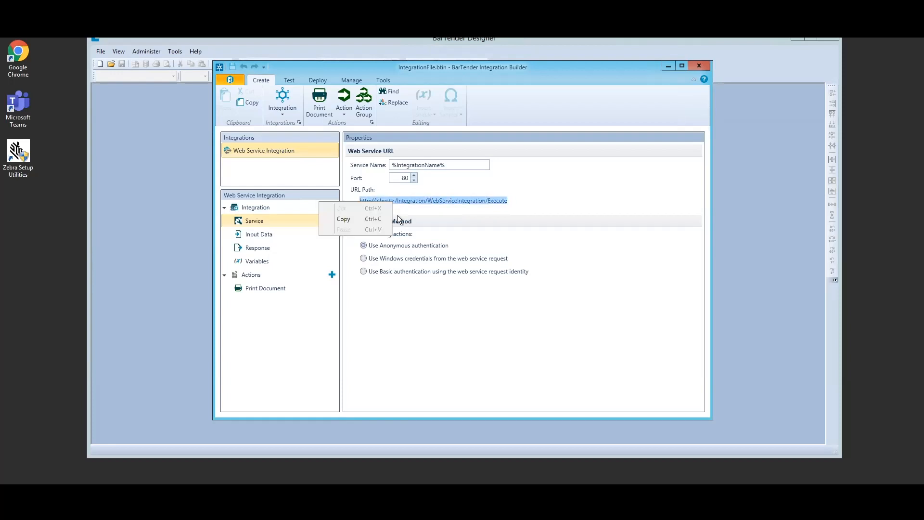
click(351, 217)
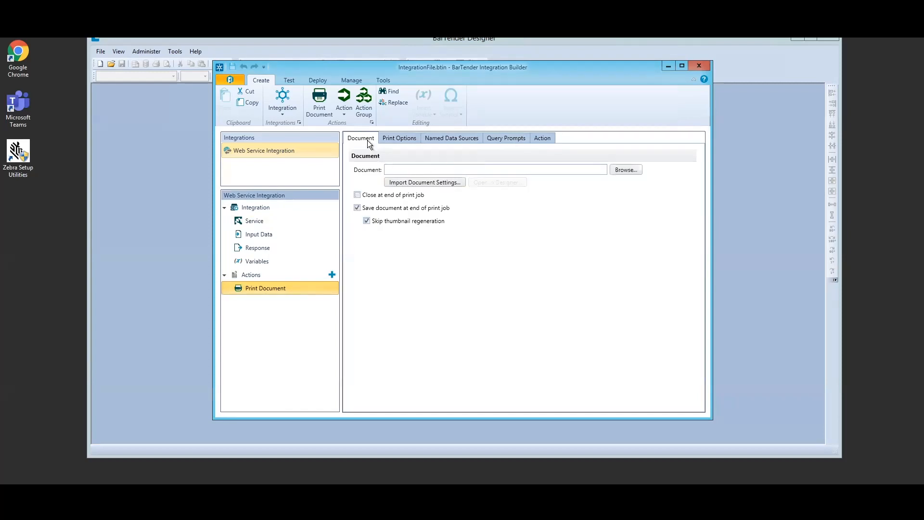
Set the Print Document action's document to AFC5-PkJointLabelHorizontalIndica3x2.btw from the C:\BarTenderLayout folder.
click(414, 169)
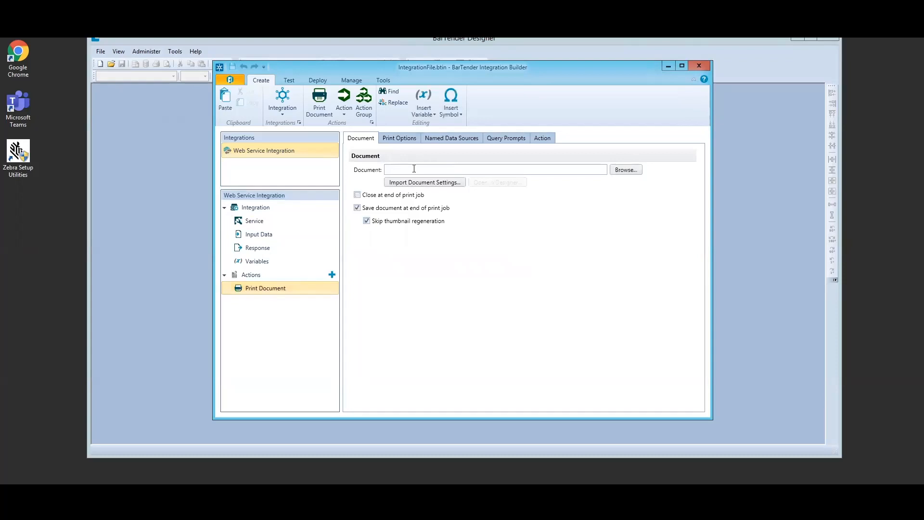
click(628, 170)
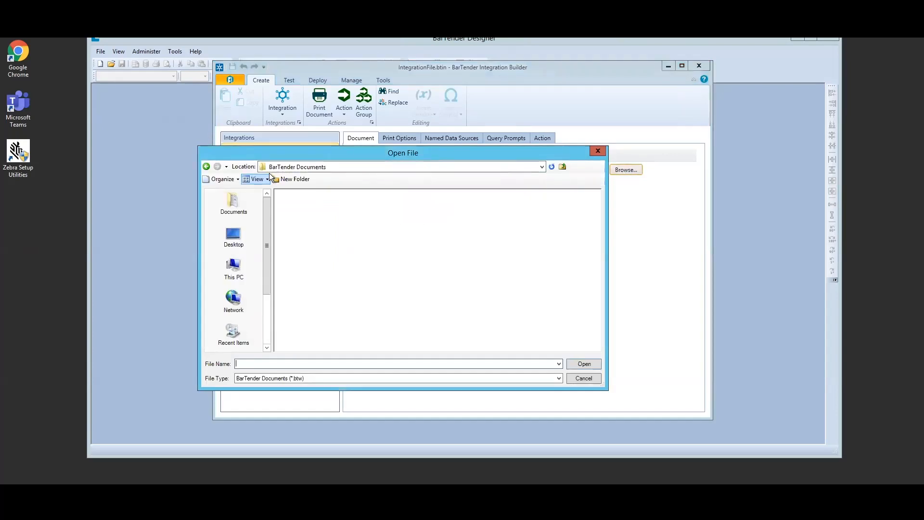
click(542, 167)
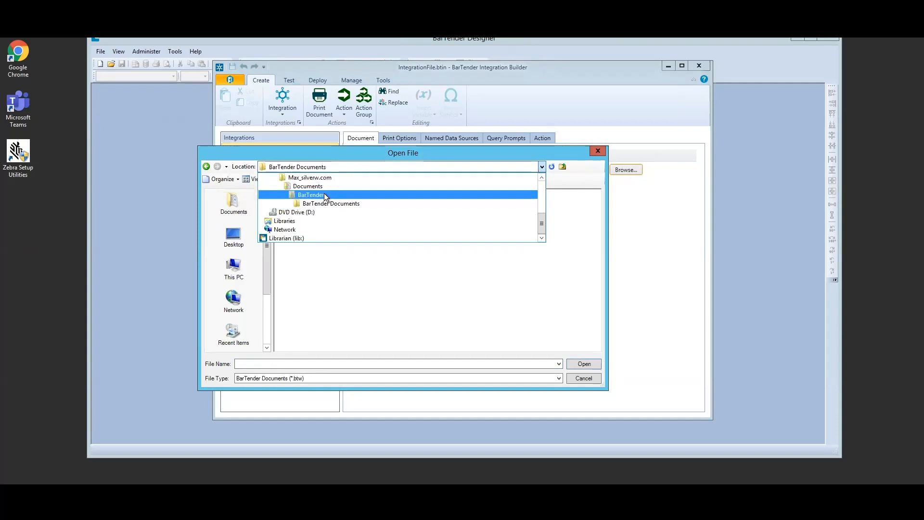
scroll(324, 192, up, 3)
click(308, 216)
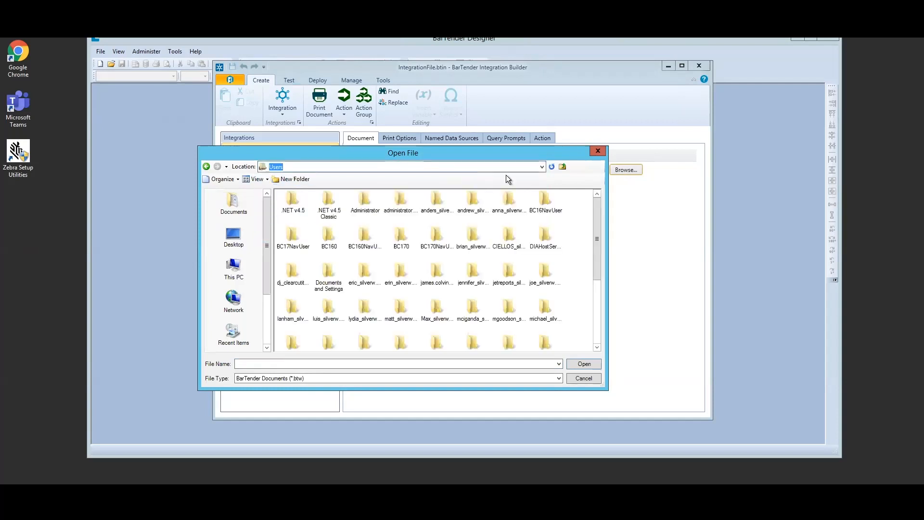
click(542, 167)
click(293, 192)
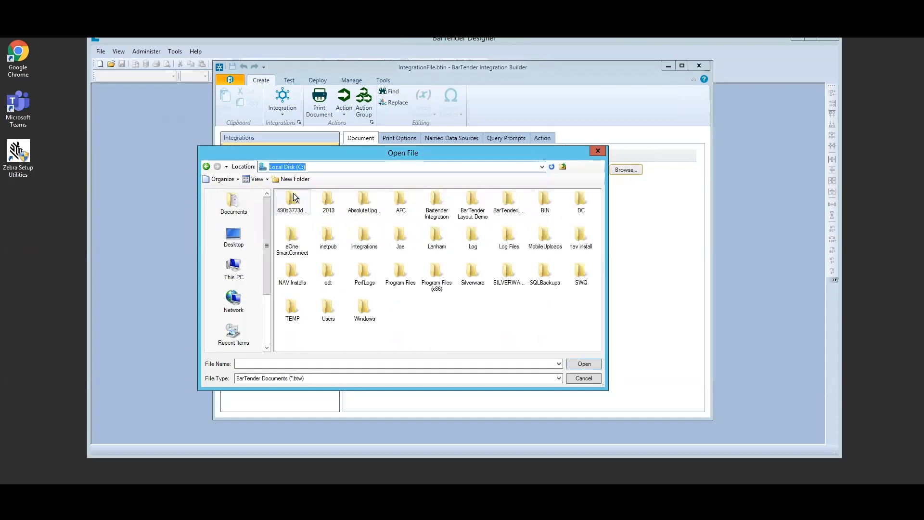
click(508, 210)
double_click(508, 210)
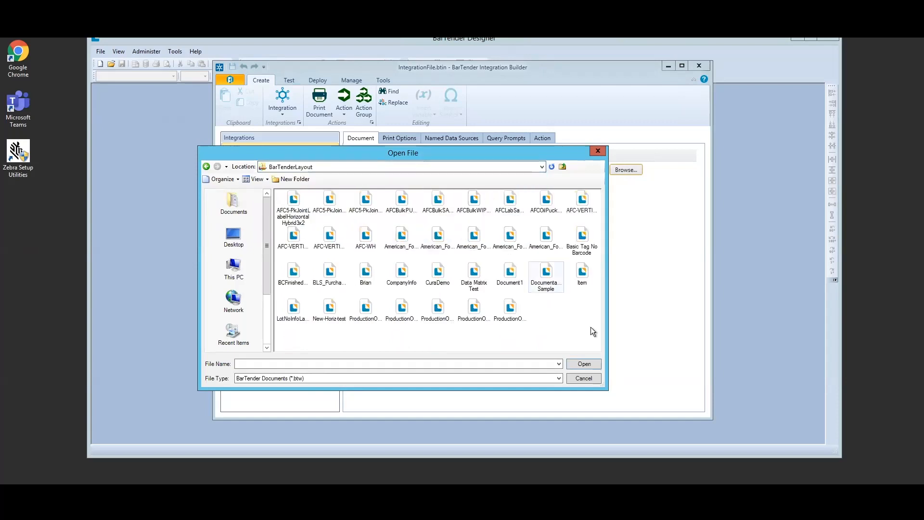
click(581, 363)
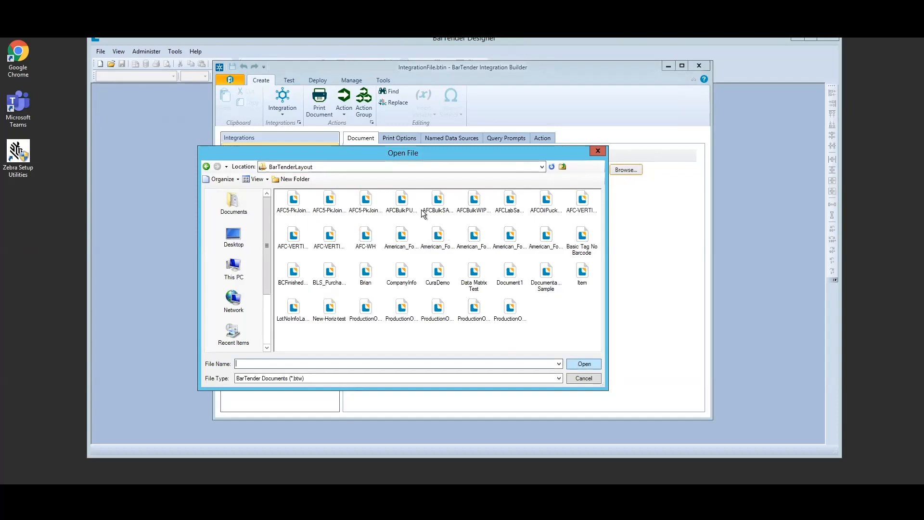
click(338, 202)
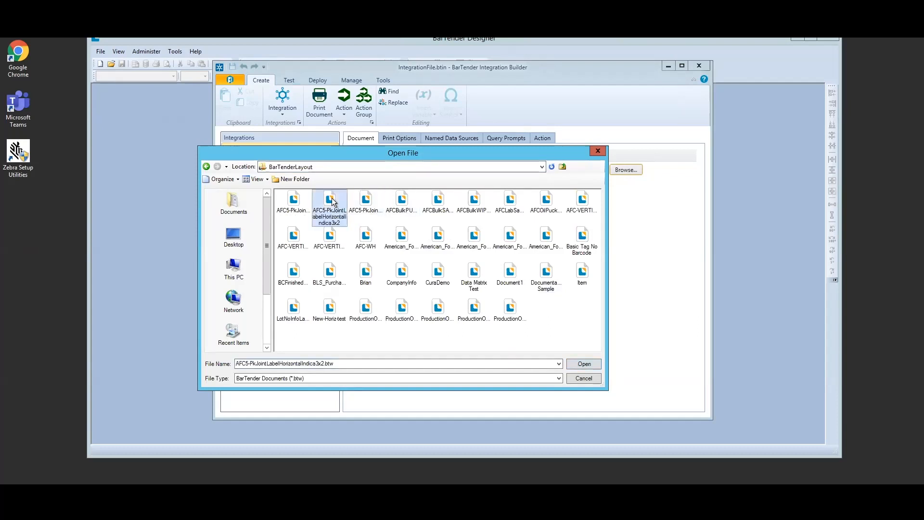
click(575, 364)
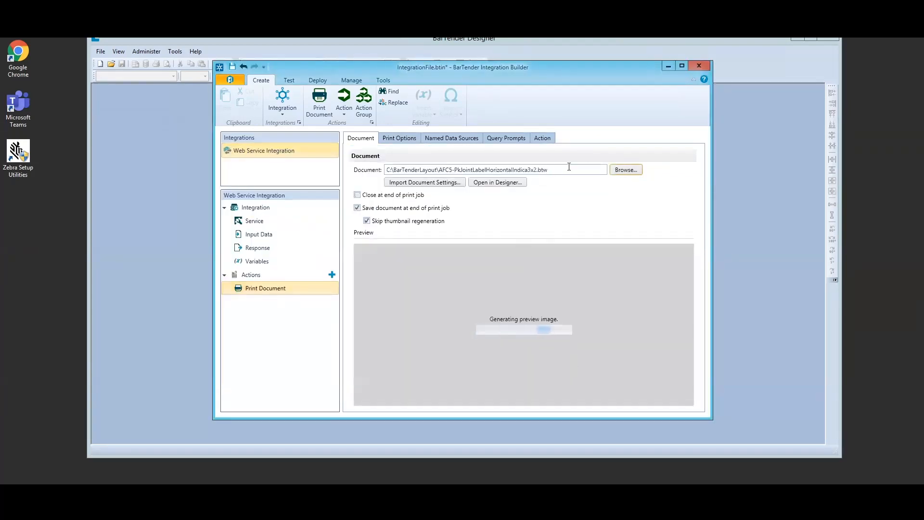
Replace the file name in the Print Document path with a variable, making it C:\BarTenderLayout\%BarTenderLayout%.
key(BackSpace)
key(BackSpace)
key(BackSpace)
key(BackSpace)
key(BackSpace)
key(BackSpace)
key(BackSpace)
key(BackSpace)
key(BackSpace)
key(BackSpace)
key(BackSpace)
key(BackSpace)
key(BackSpace)
key(BackSpace)
key(BackSpace)
key(BackSpace)
key(BackSpace)
key(BackSpace)
key(BackSpace)
key(BackSpace)
key(BackSpace)
key(BackSpace)
key(BackSpace)
key(BackSpace)
key(BackSpace)
key(BackSpace)
key(BackSpace)
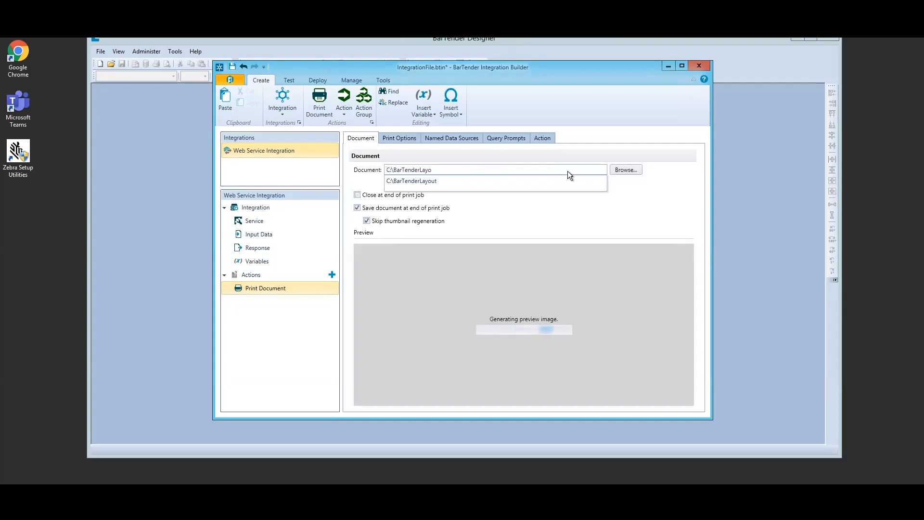
text(ut\)
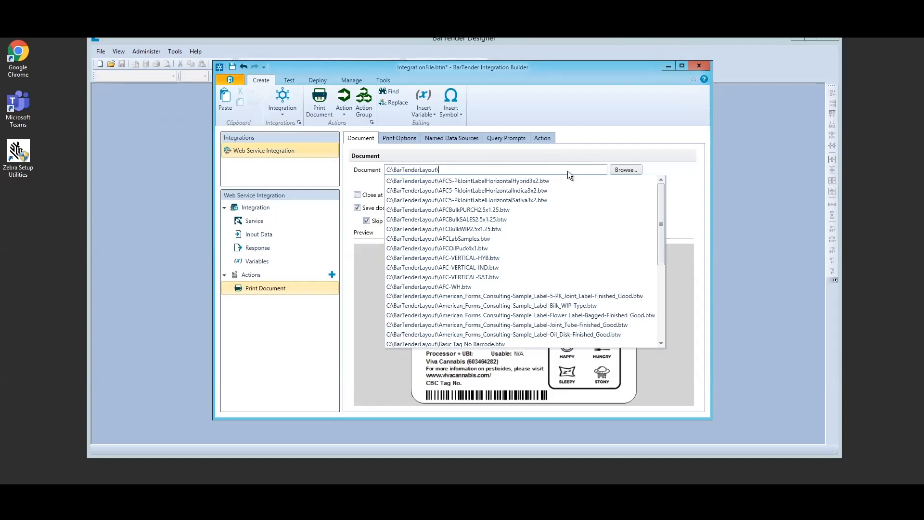
text(%Bar)
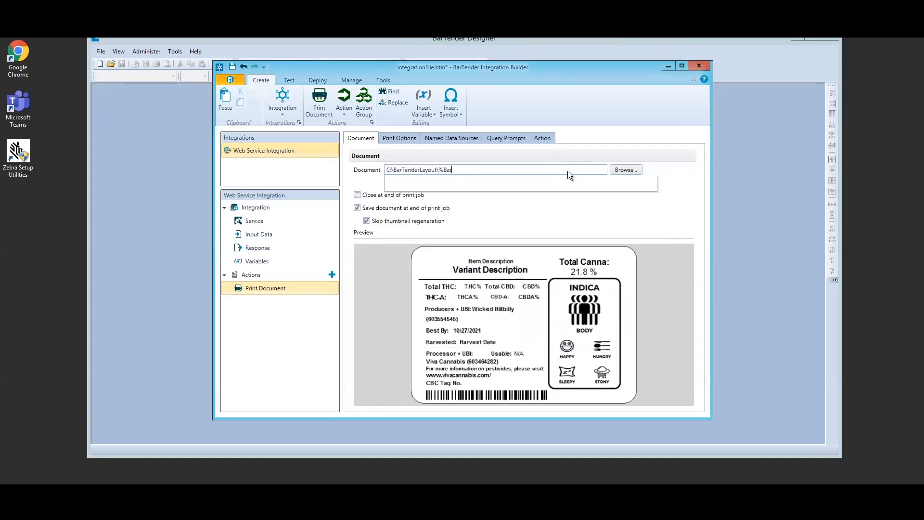
text(TenderLayout%)
key(Tab)
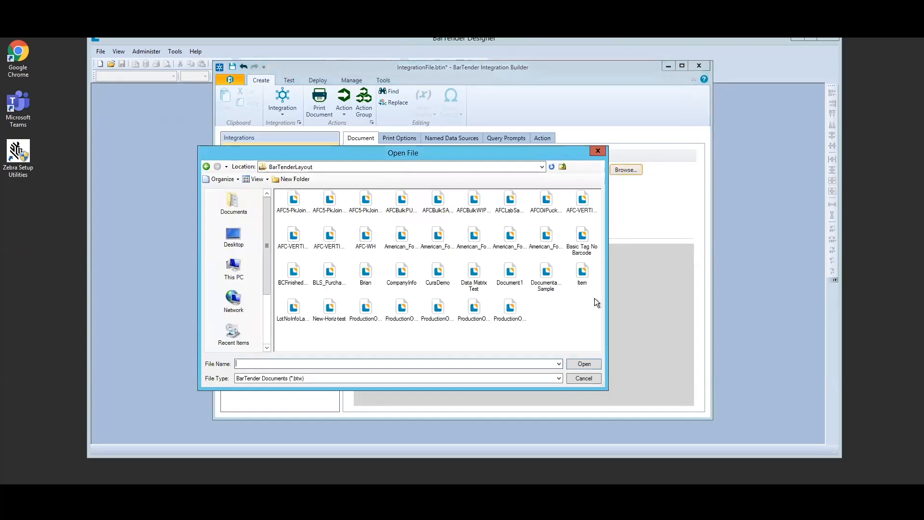
click(590, 377)
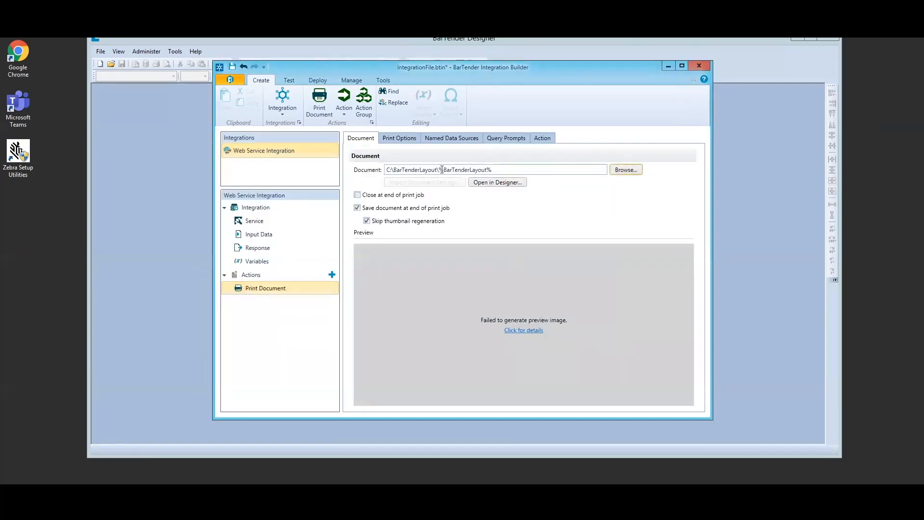
Enable the Printer and Copies print option overrides and set the printer to the variable %PrinterName%.
click(401, 140)
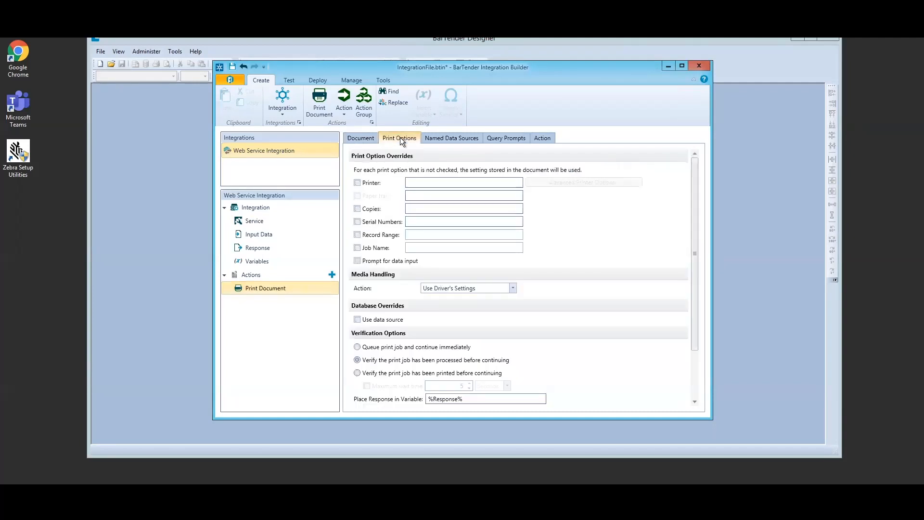
click(357, 183)
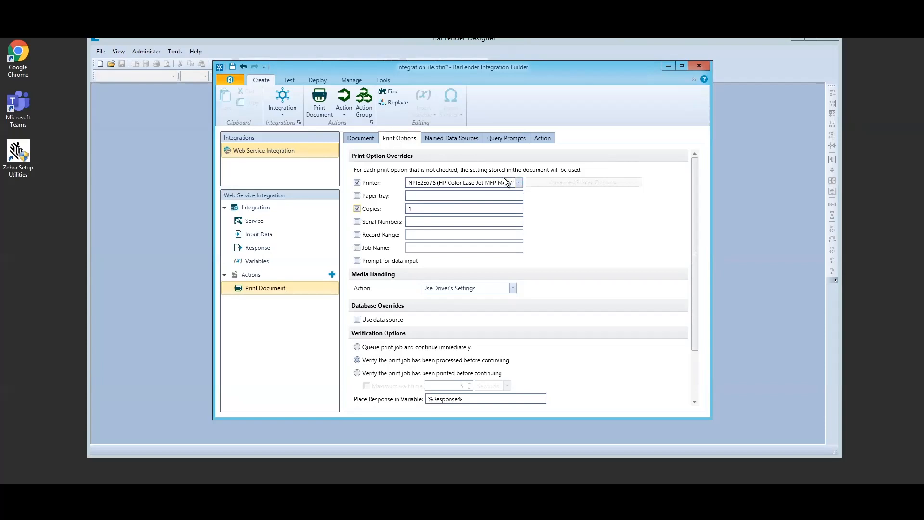
click(505, 183)
double_click(505, 183)
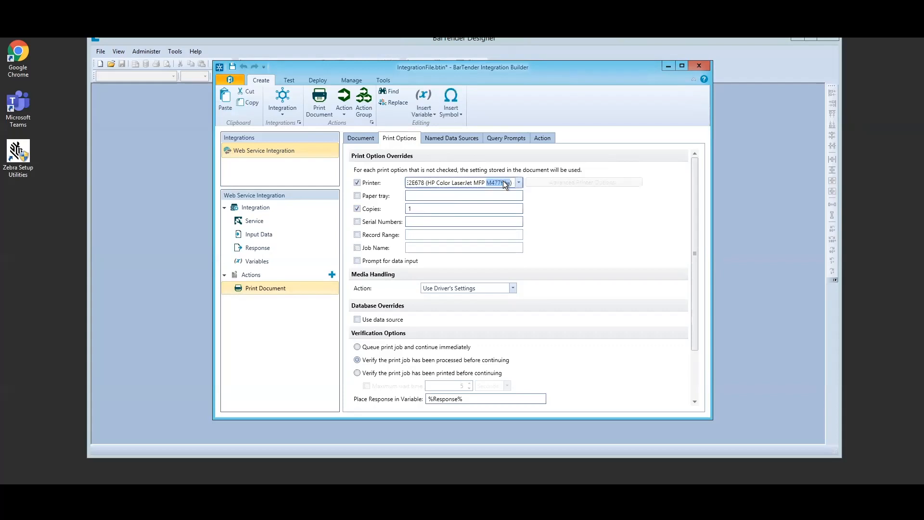
key(BackSpace)
key(BackSpace)
key(BackSpace)
key(BackSpace)
key(BackSpace)
key(BackSpace)
key(BackSpace)
key(BackSpace)
key(BackSpace)
key(BackSpace)
key(BackSpace)
key(BackSpace)
key(BackSpace)
key(BackSpace)
key(BackSpace)
key(BackSpace)
key(BackSpace)
key(BackSpace)
key(BackSpace)
key(BackSpace)
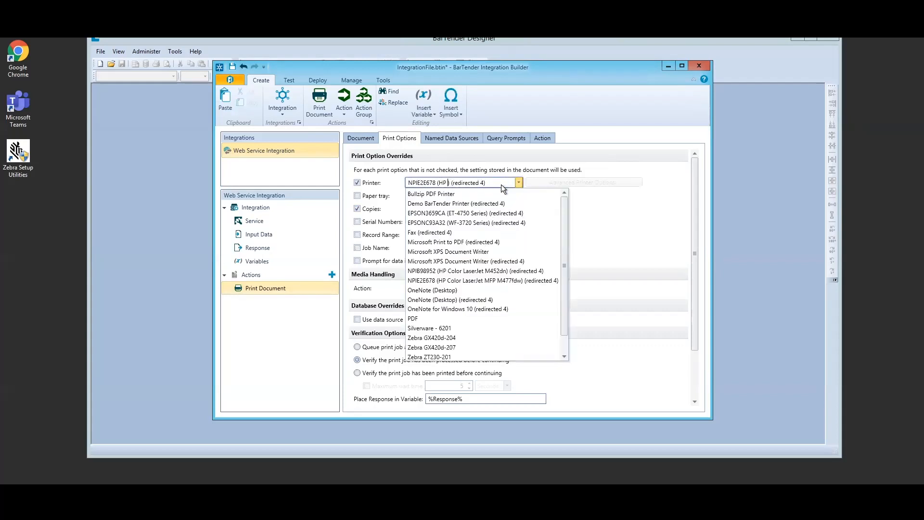
key(BackSpace)
key(BackSpace)
key(Delete)
key(Delete)
key(Delete)
key(Delete)
key(Delete)
key(Delete)
key(Delete)
key(Delete)
key(Delete)
key(Delete)
key(Delete)
key(Delete)
key(Delete)
key(Delete)
key(Delete)
key(Delete)
text(%PrinterName%)
key(Tab)
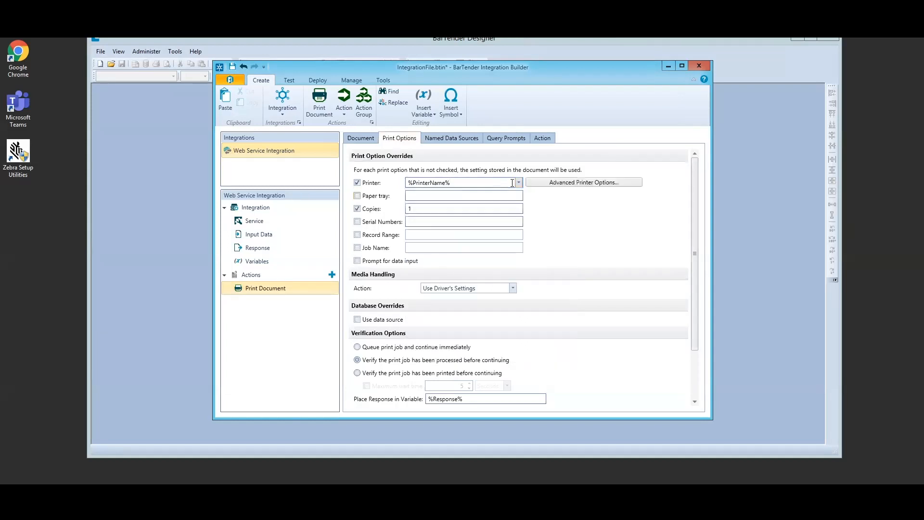
Set the Copies override of the Print Document action to the variable %Copy%.
double_click(428, 209)
text(%Copy%)
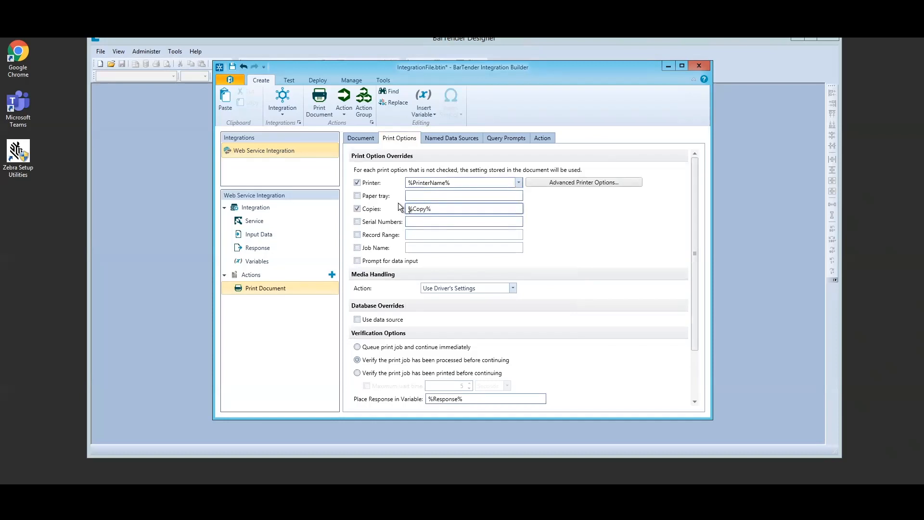
key(Tab)
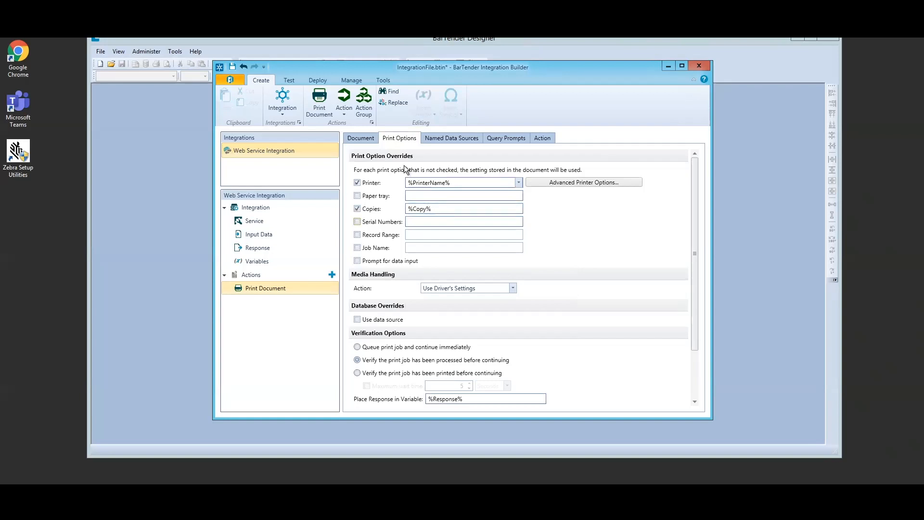
Open the integration's Service properties, then switch to Business Central and paste the copied web service URL into the BarTender Integration Setup.
click(253, 220)
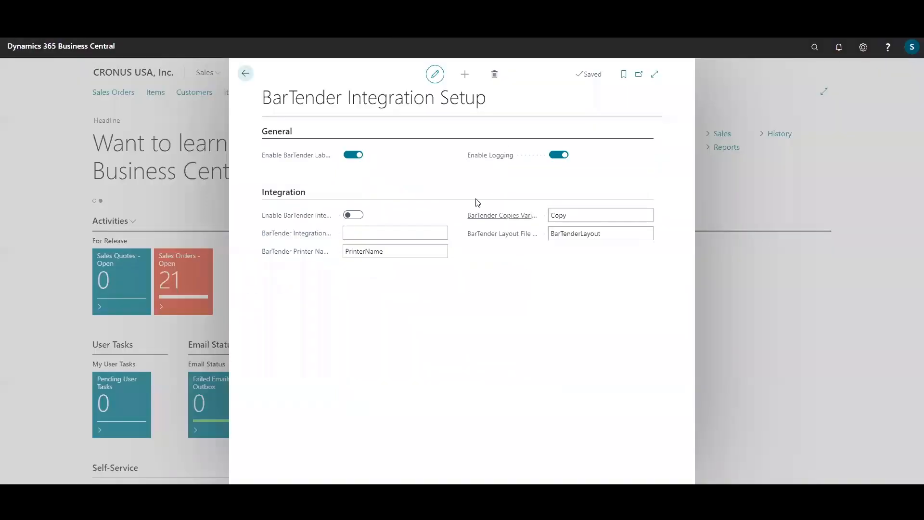
click(422, 233)
key(ctrl+v)
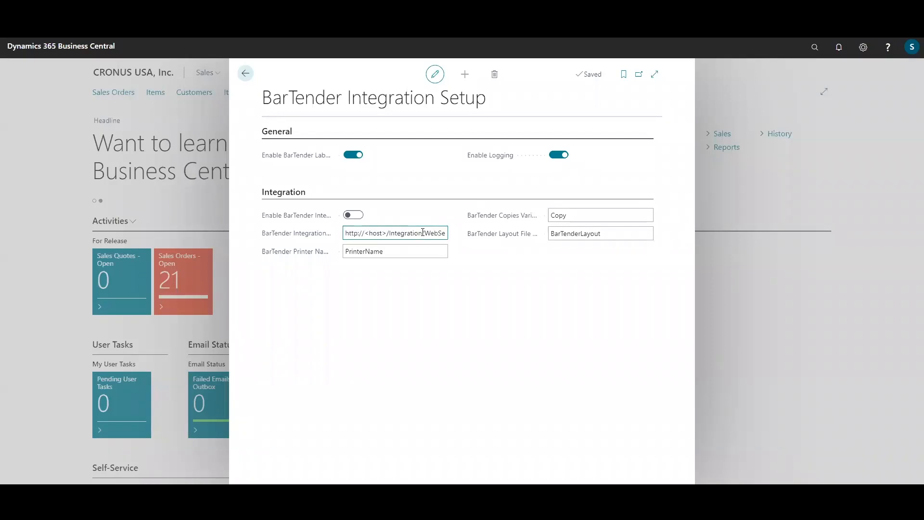
Replace the <host> placeholder in the BarTender integration URL with Silverware1.mgcld.com:80.
drag(365, 233, 387, 237)
text(Silverware)
text(1.mg)
text(cld.com)
text(:)
text(80)
key(Right)
key(Right)
key(Right)
key(Right)
key(Right)
key(Right)
key(Right)
key(Right)
key(Right)
key(Right)
key(Right)
key(Right)
key(Right)
key(Right)
key(Right)
key(Right)
key(Right)
key(Right)
key(Right)
key(Right)
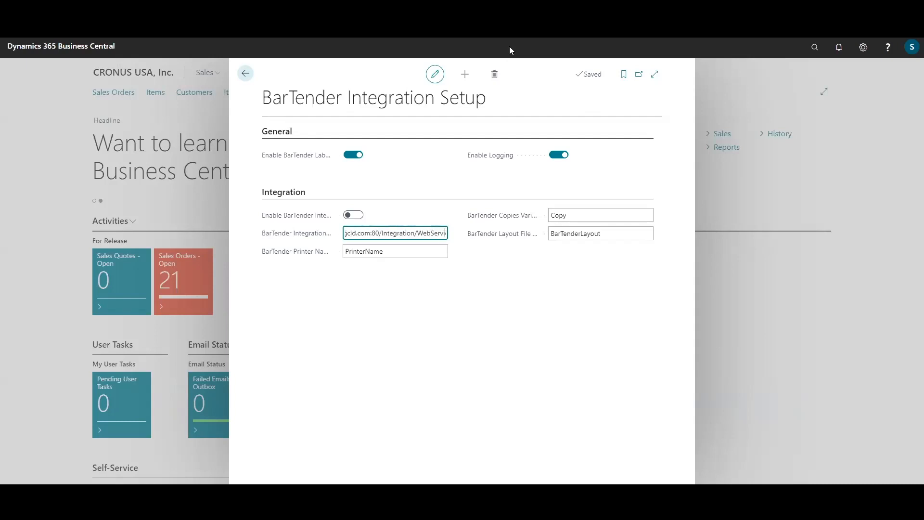
key(Tab)
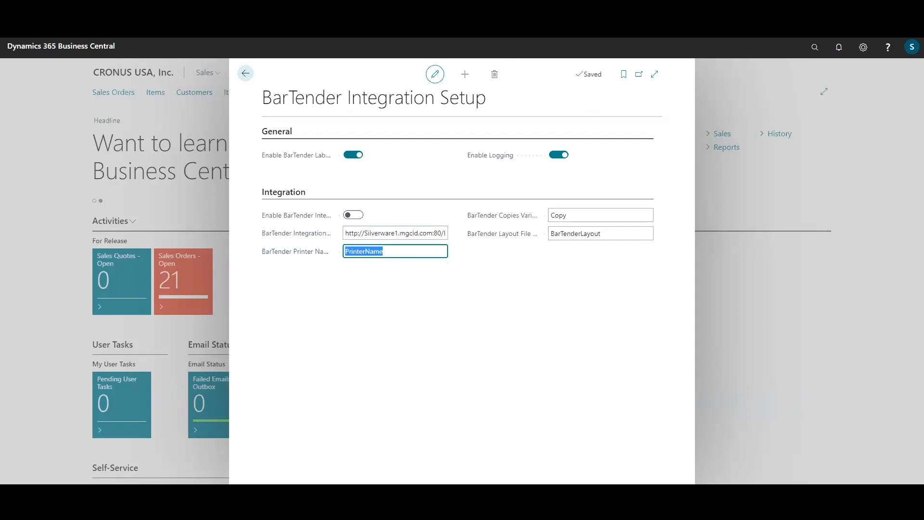